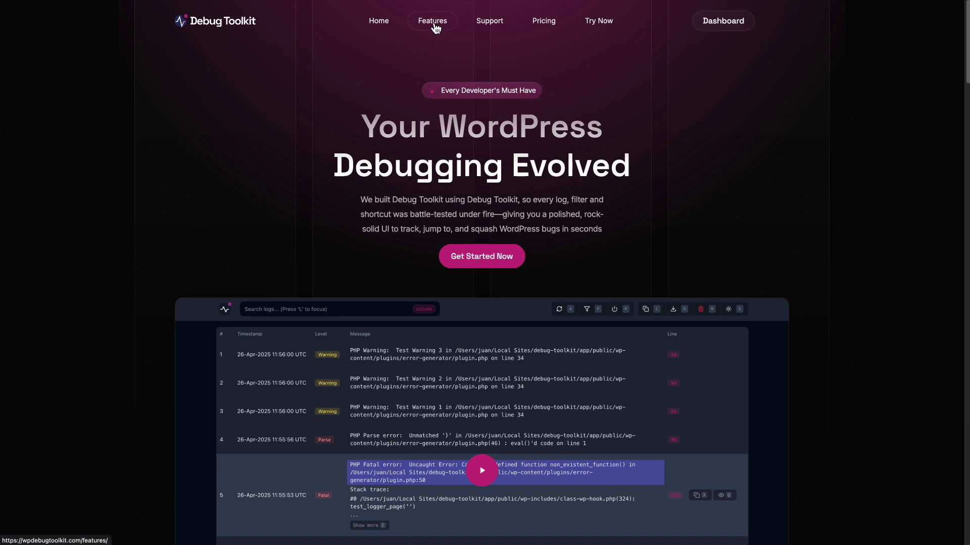
Step: Open the Features section and scroll through every feature card down to the pricing plans
click(435, 21)
scroll(177, 223, down, 2)
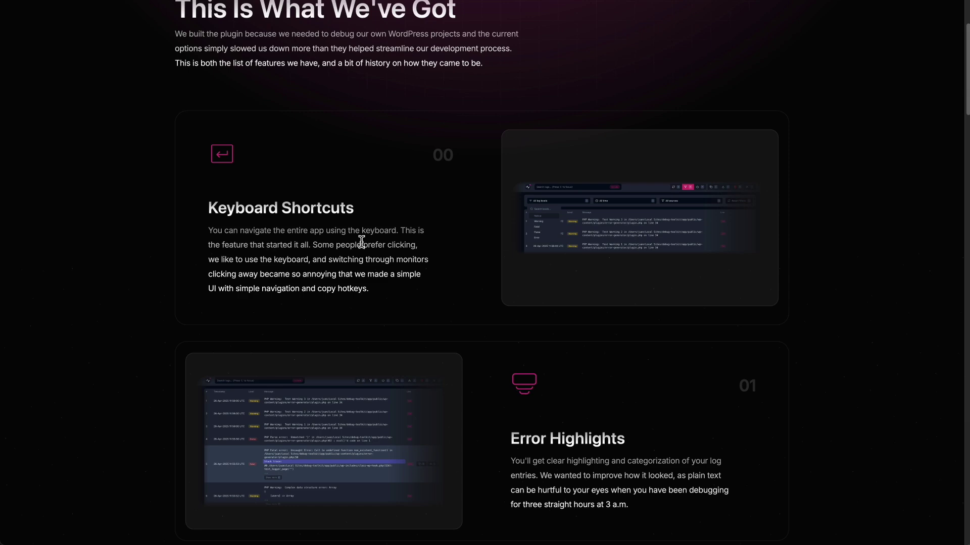
scroll(362, 242, down, 3)
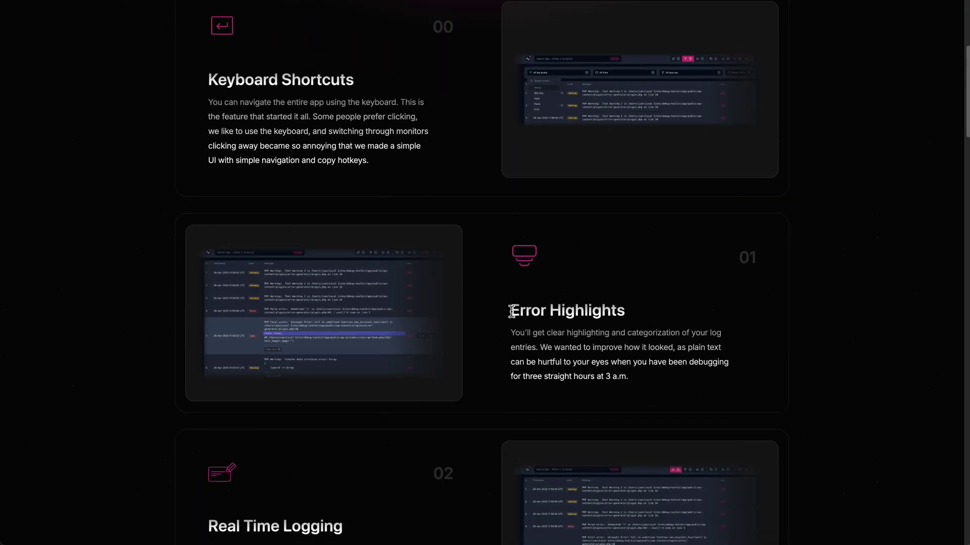
scroll(501, 311, down, 4)
scroll(501, 311, down, 2)
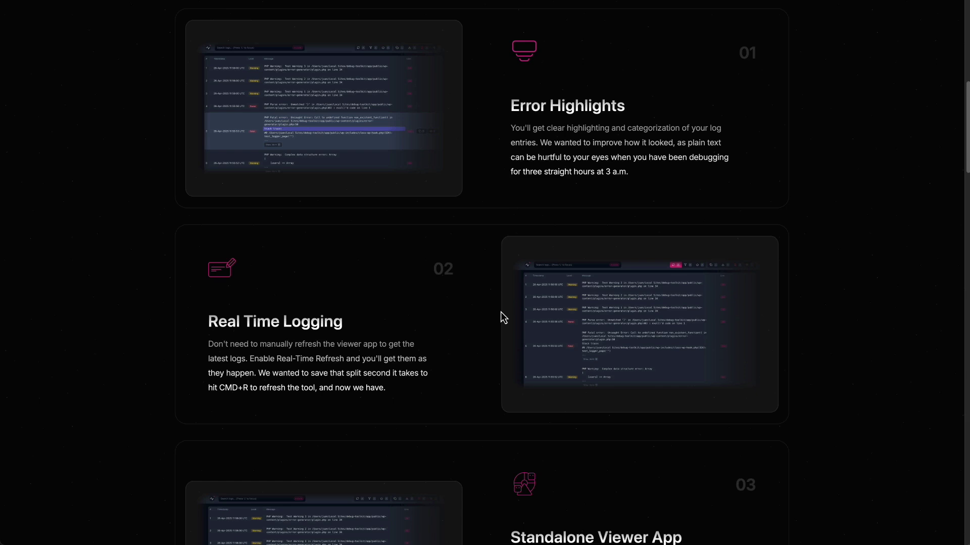
scroll(466, 310, down, 4)
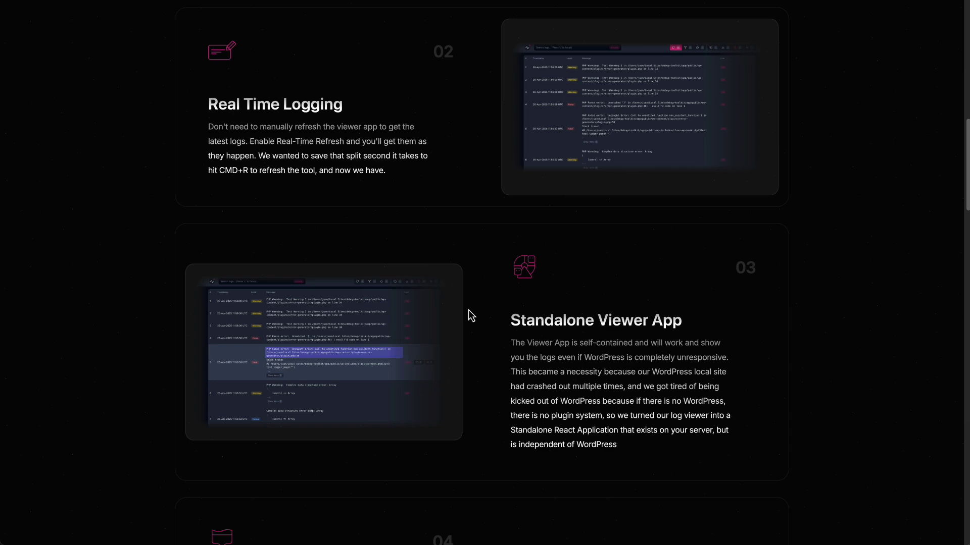
scroll(471, 316, down, 4)
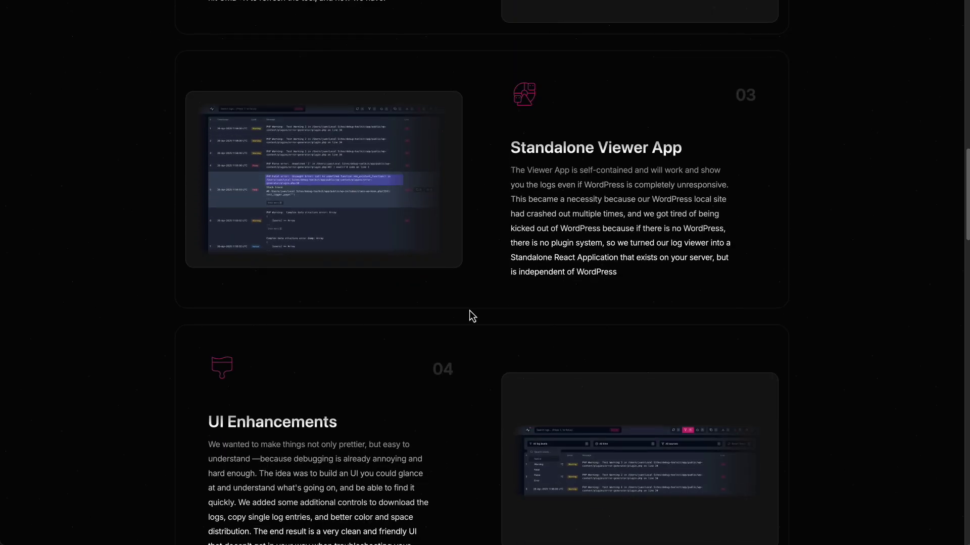
scroll(471, 316, down, 3)
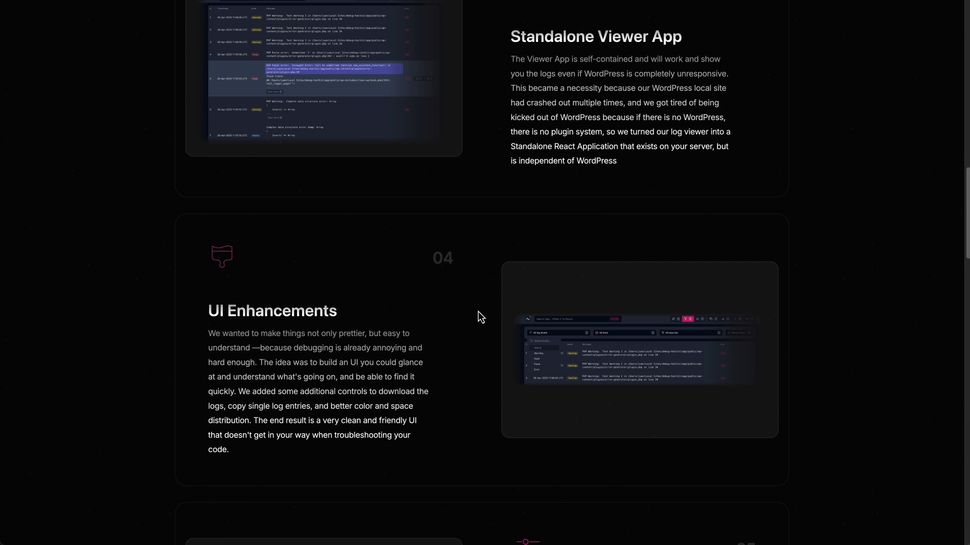
scroll(479, 312, down, 1)
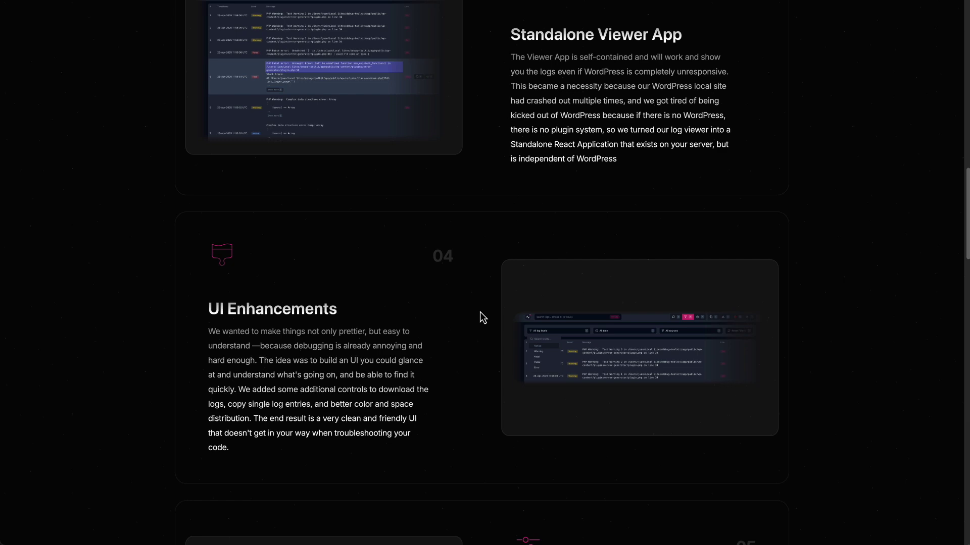
scroll(480, 312, down, 7)
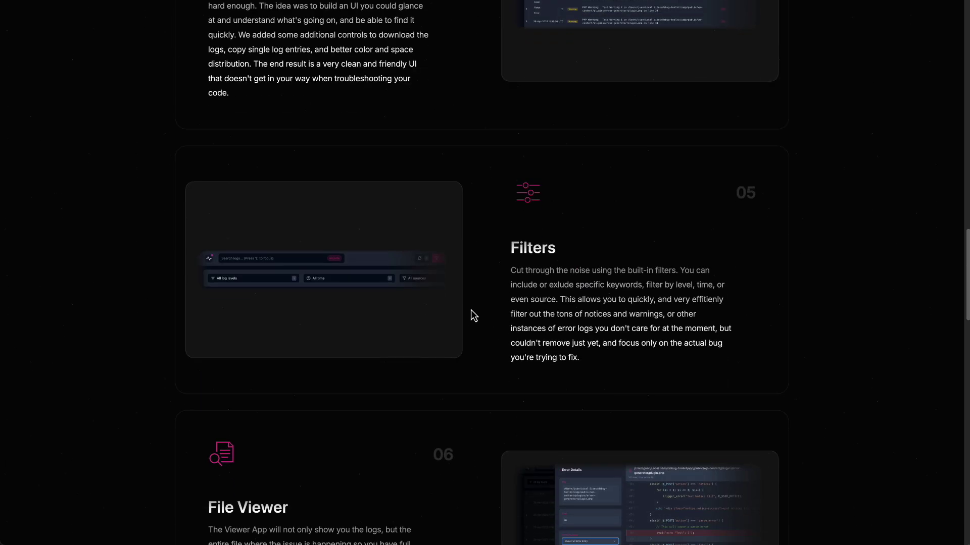
scroll(473, 315, down, 3)
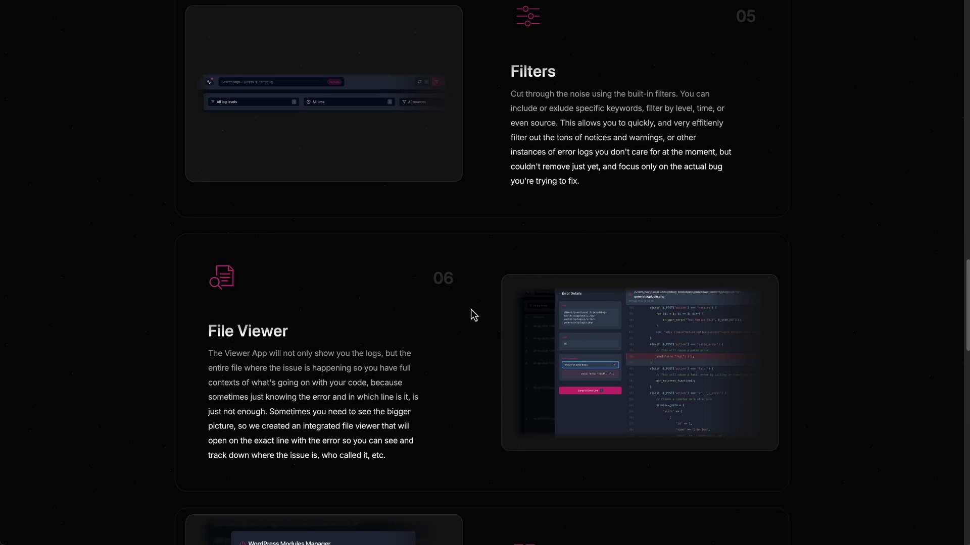
scroll(473, 315, down, 4)
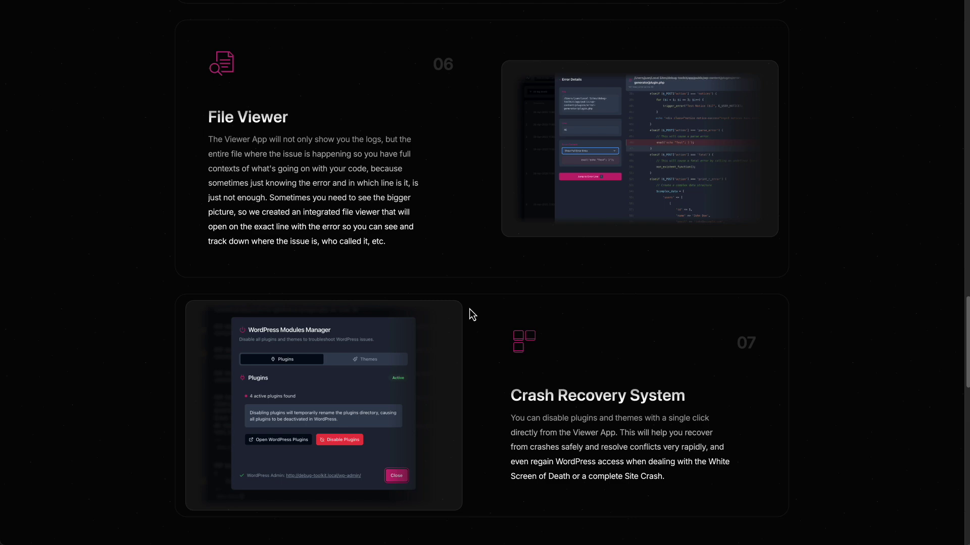
scroll(469, 310, down, 3)
scroll(470, 310, down, 7)
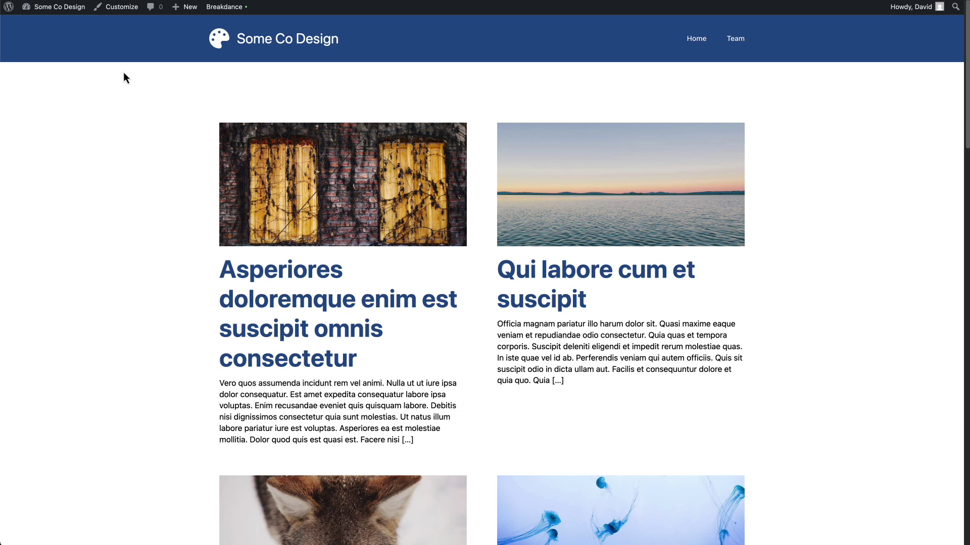
Step: Go to the Plugins page from the site-name dropdown in the admin bar
mouse_move(82, 12)
click(33, 38)
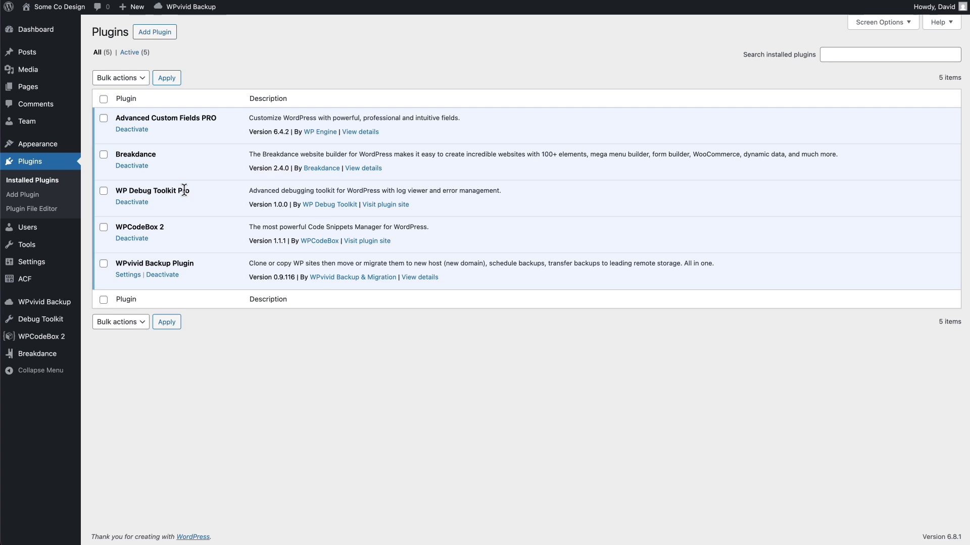
Step: Open Debug Toolkit and read its How it Works tab on architecture and security
click(53, 323)
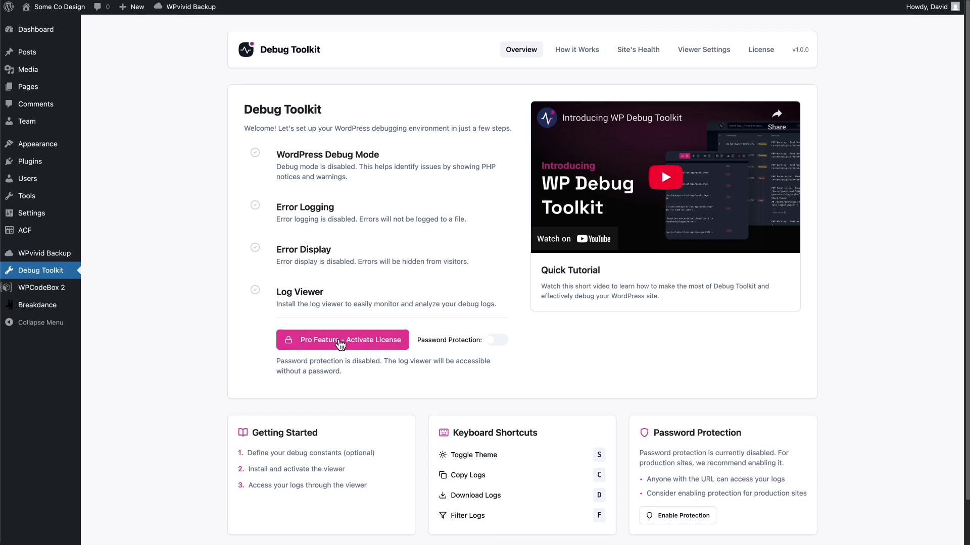
click(567, 57)
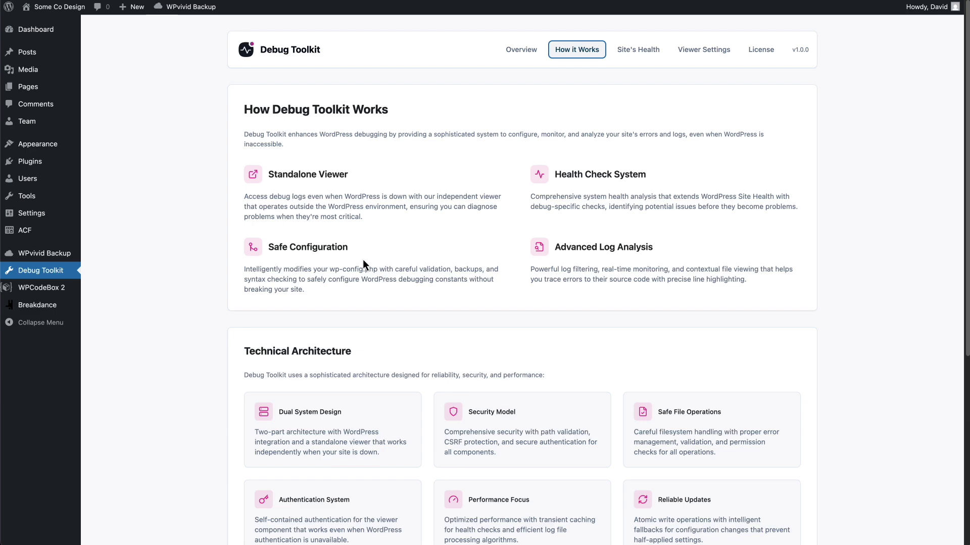
scroll(363, 259, down, 3)
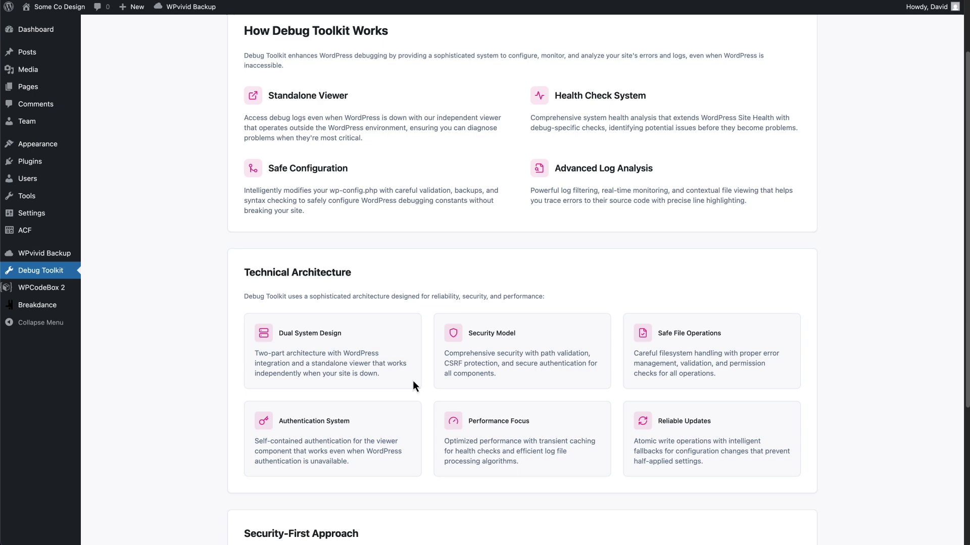
scroll(413, 379, down, 5)
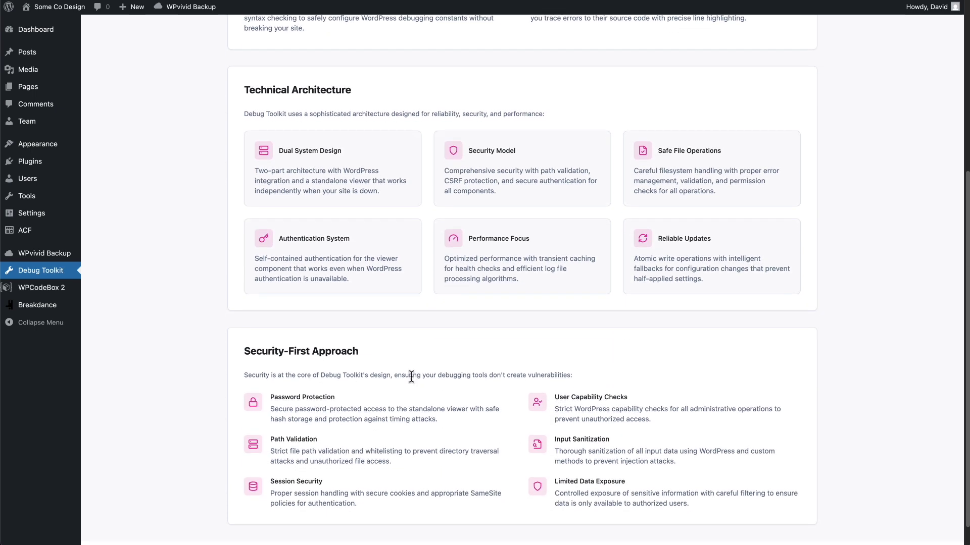
scroll(411, 376, up, 5)
Step: Review the Site's Health results: 100% health, 10 passing tests, 0 critical issues
click(638, 49)
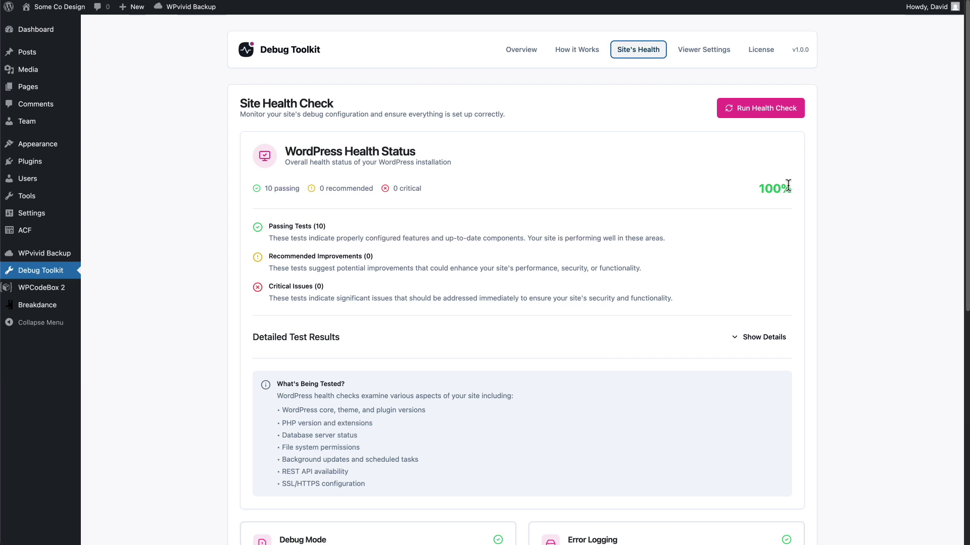
scroll(758, 188, down, 2)
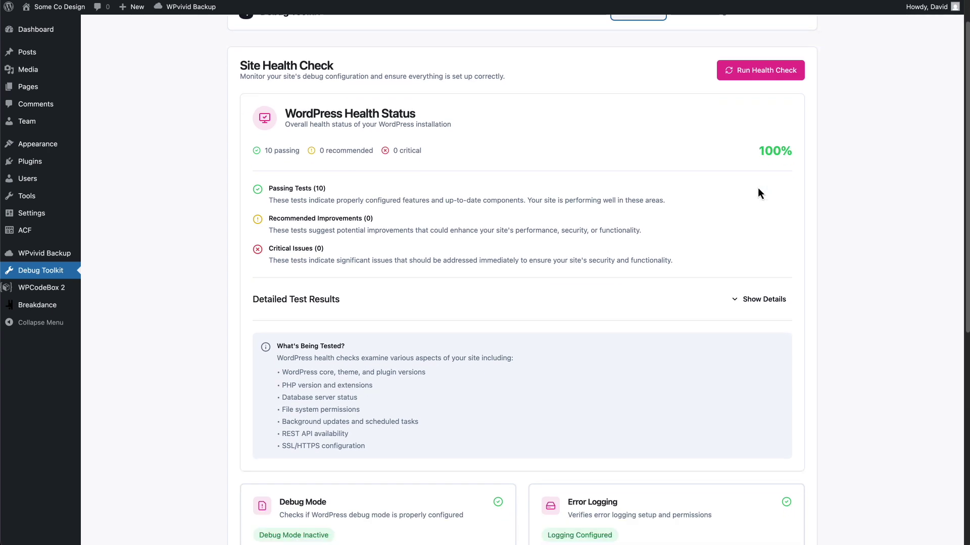
scroll(758, 189, down, 6)
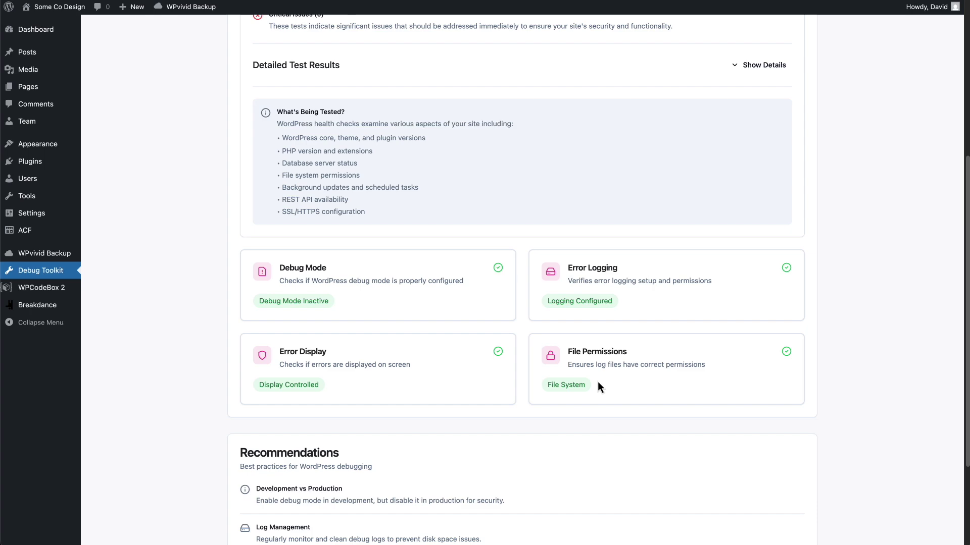
scroll(598, 381, down, 3)
scroll(598, 380, up, 10)
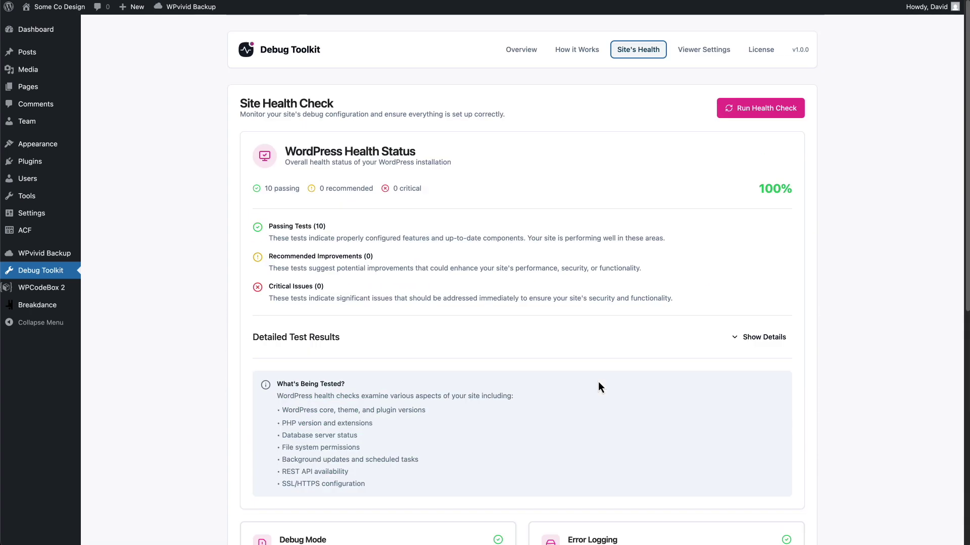
Step: Paste the license key on the License tab and activate the Pro Lifetime license
click(701, 49)
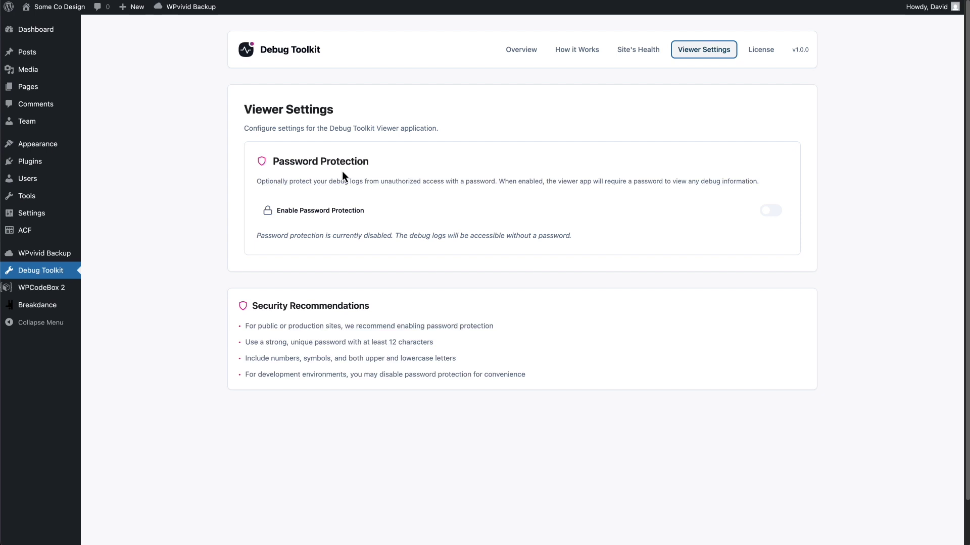
click(761, 48)
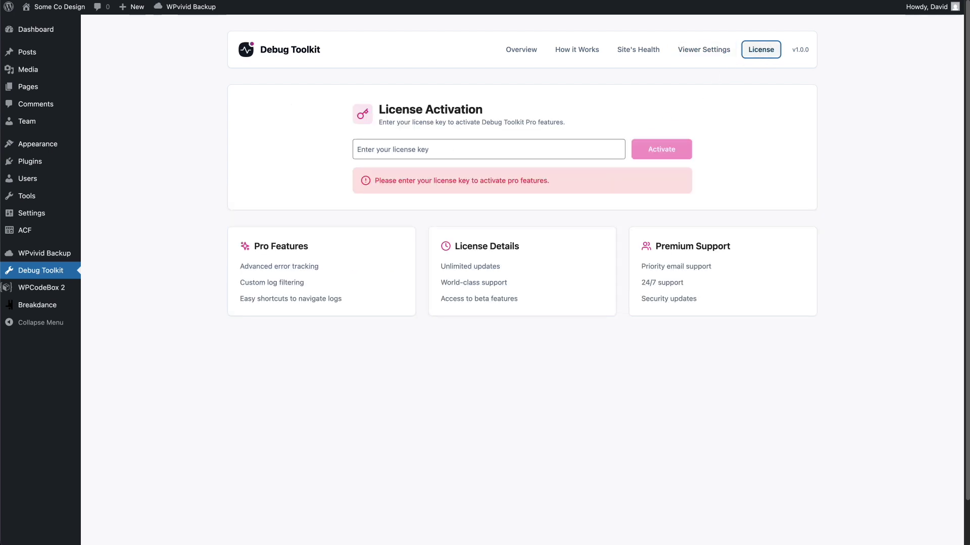
click(569, 148)
key(super+v)
click(659, 151)
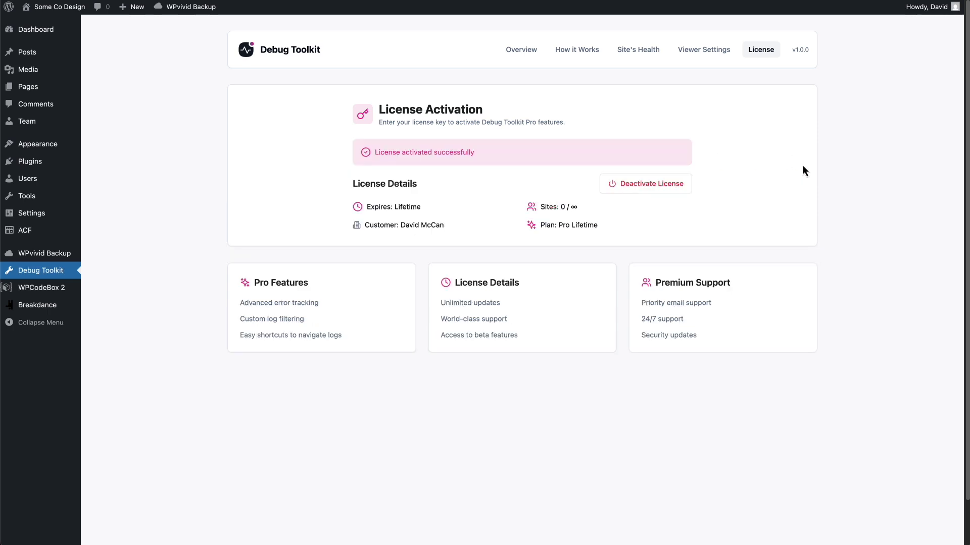
Step: On the Overview, enable debug mode and error logging, then install the log viewer
click(529, 53)
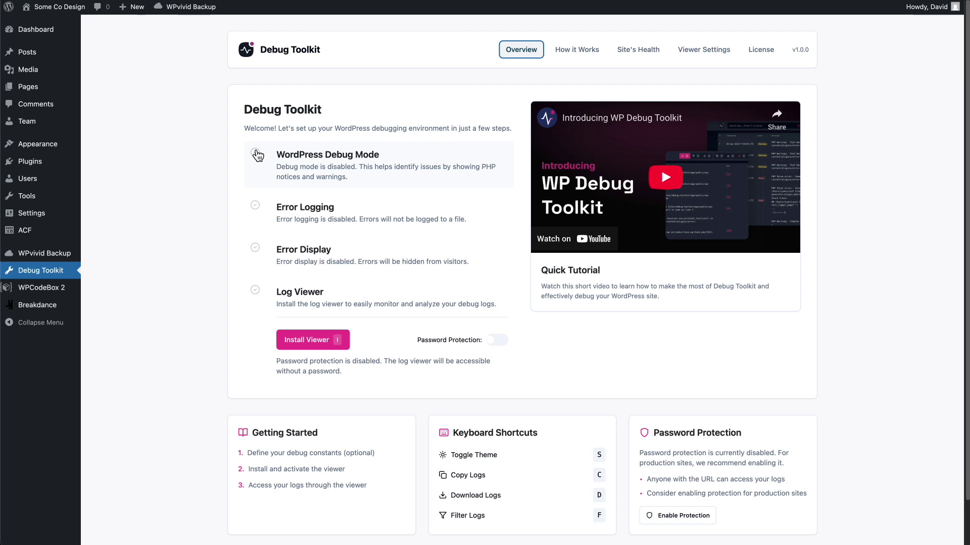
click(256, 154)
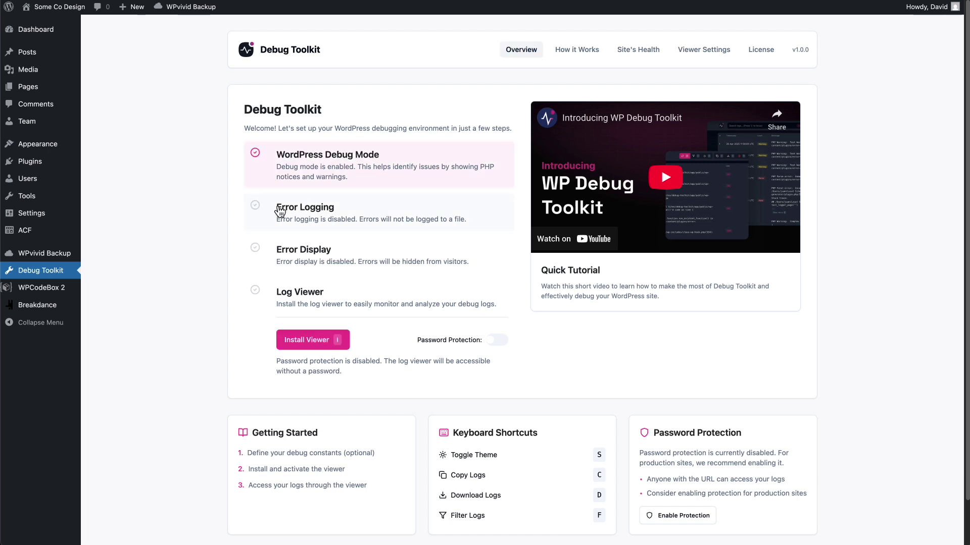
click(255, 205)
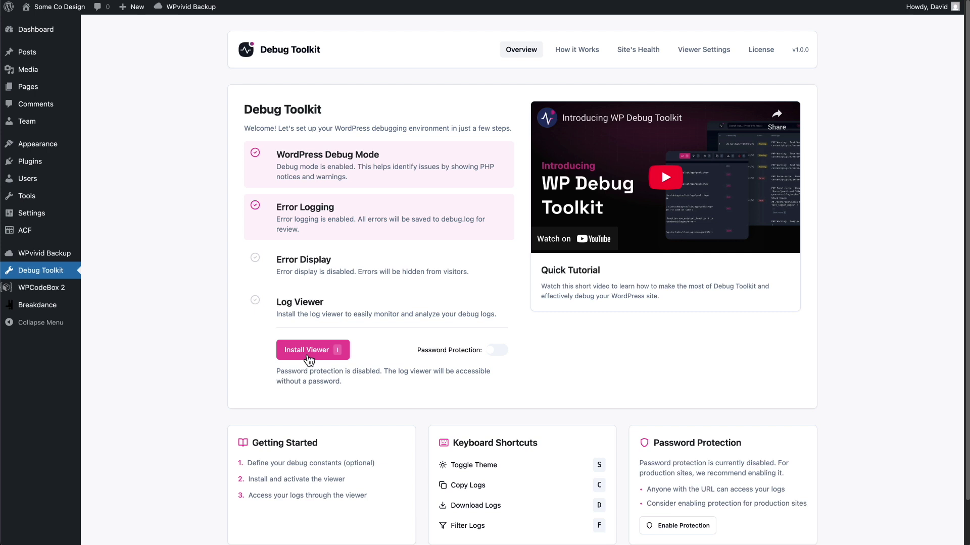
click(307, 356)
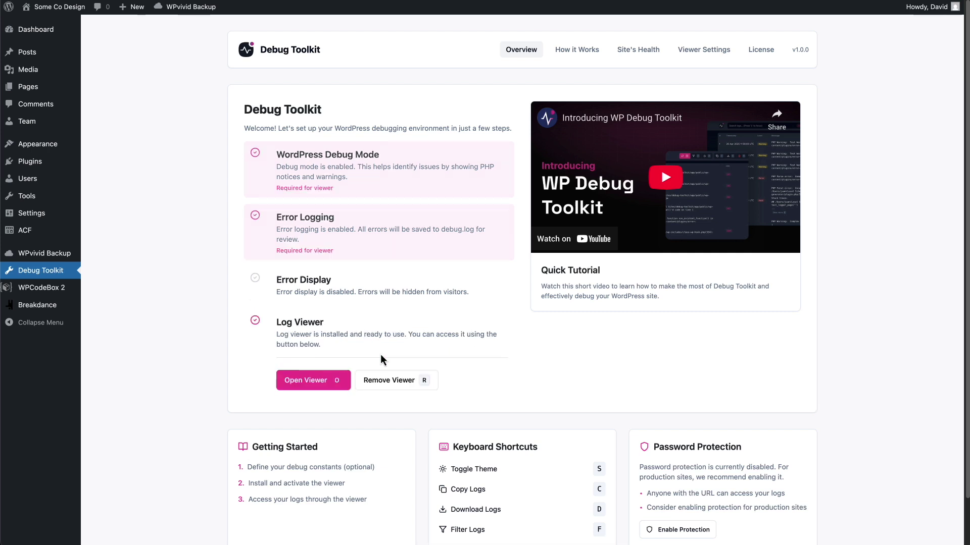
Step: Enable password protection for the log viewer and save a pasted viewer password
click(700, 53)
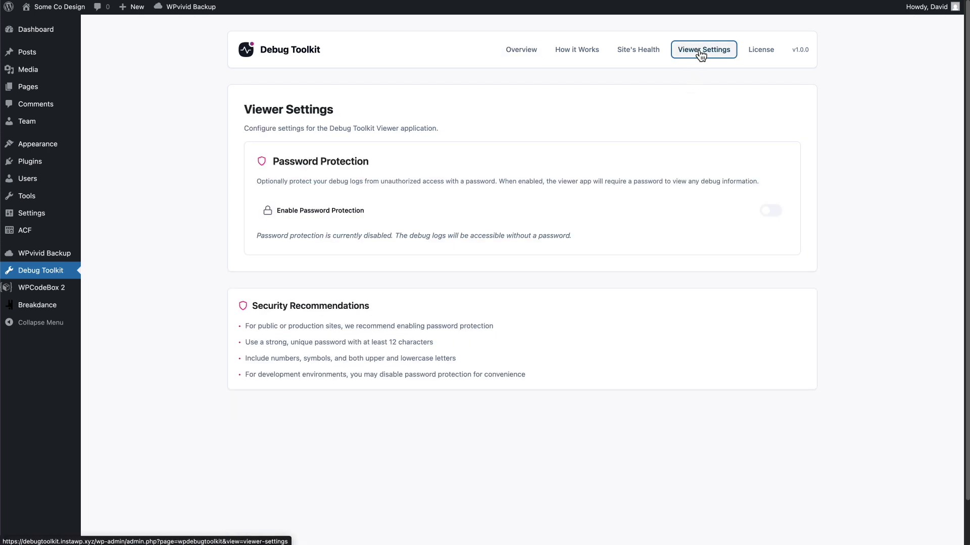
click(772, 212)
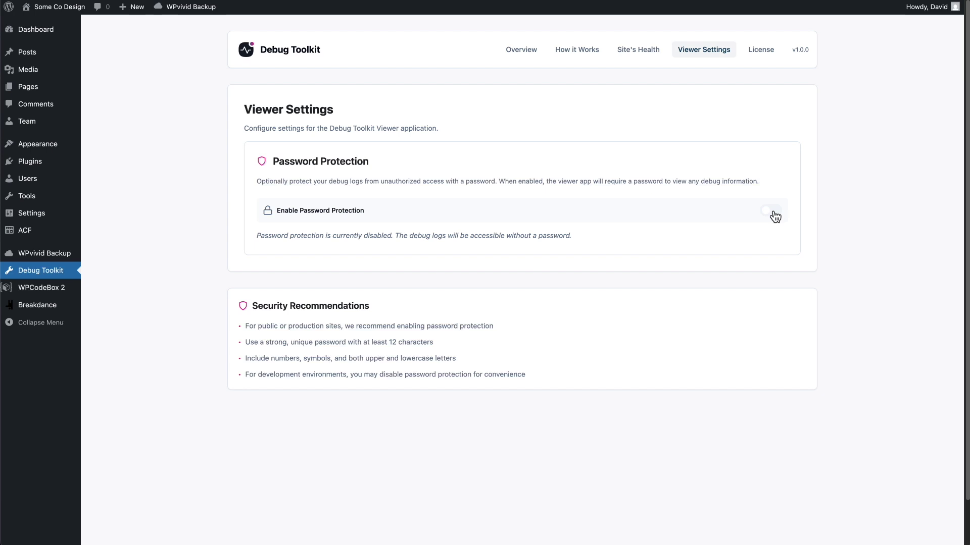
click(550, 297)
key(ctrl+v)
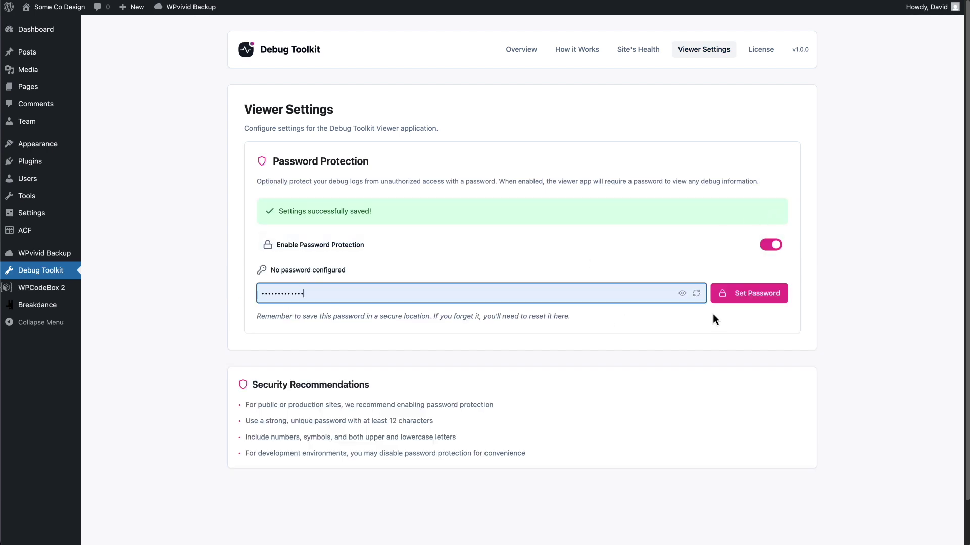
click(761, 297)
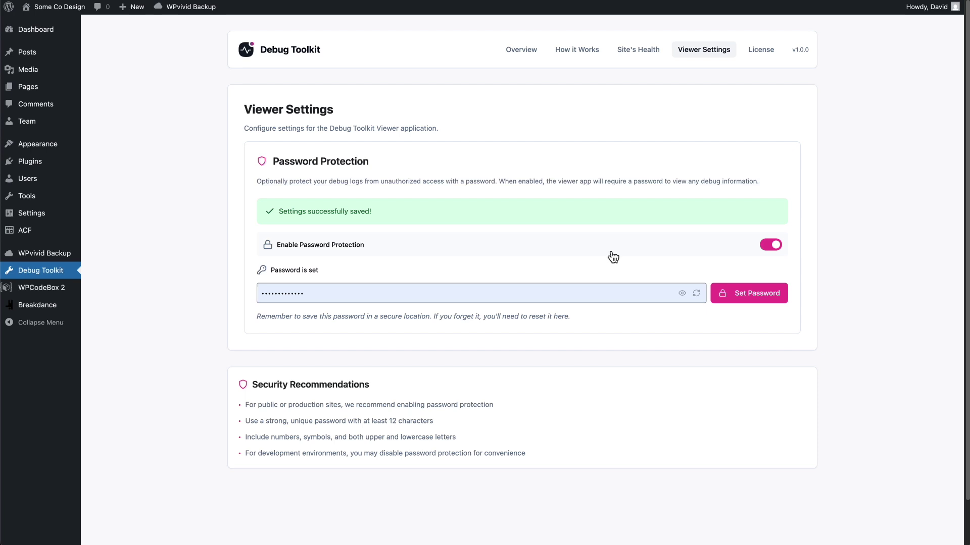
click(523, 49)
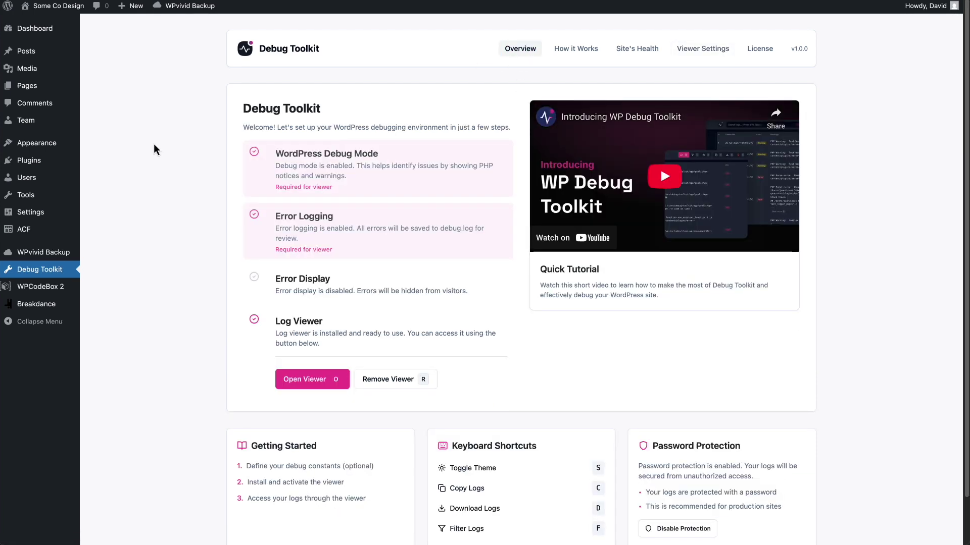
Step: Upload wp-views.3.0.1.zip as a new plugin, install it and activate it
click(31, 161)
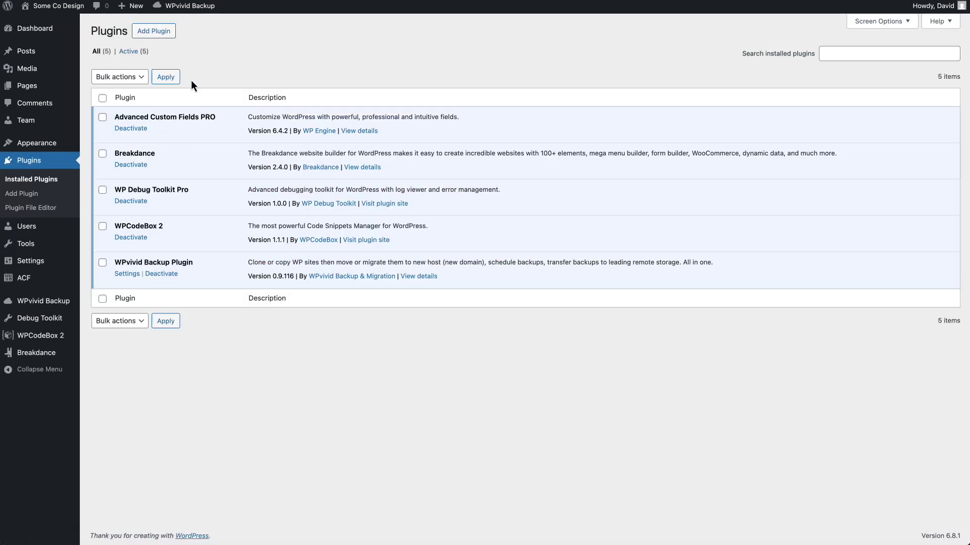
click(160, 31)
click(206, 32)
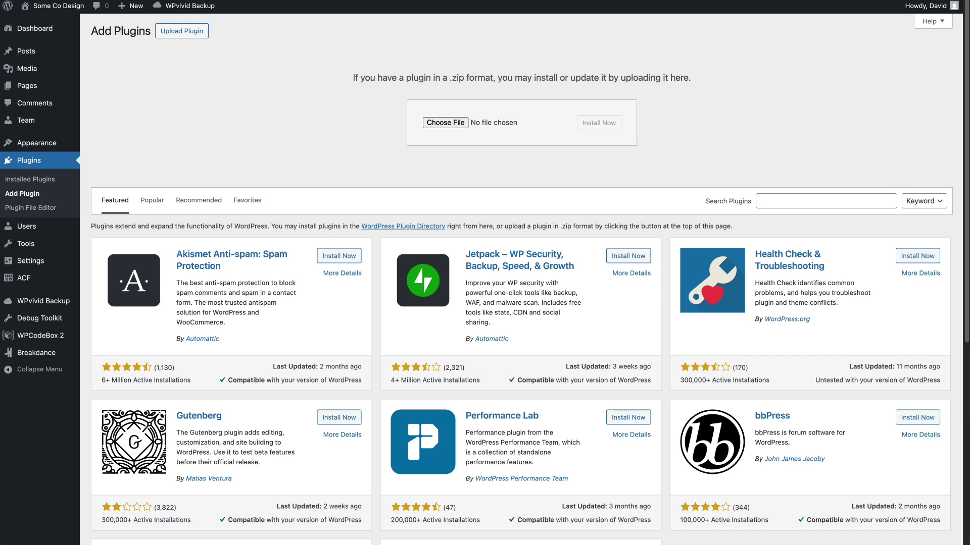
drag(771, 192, 507, 127)
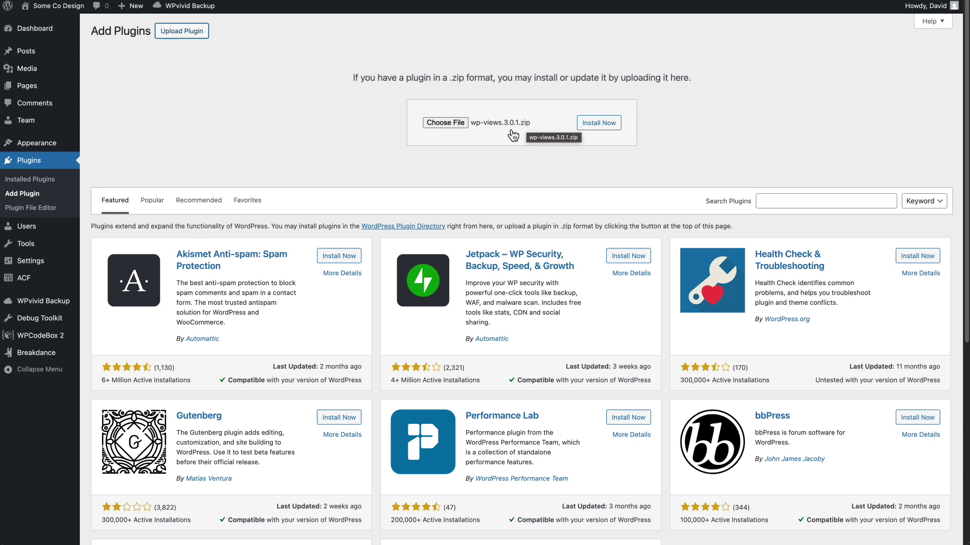
click(590, 123)
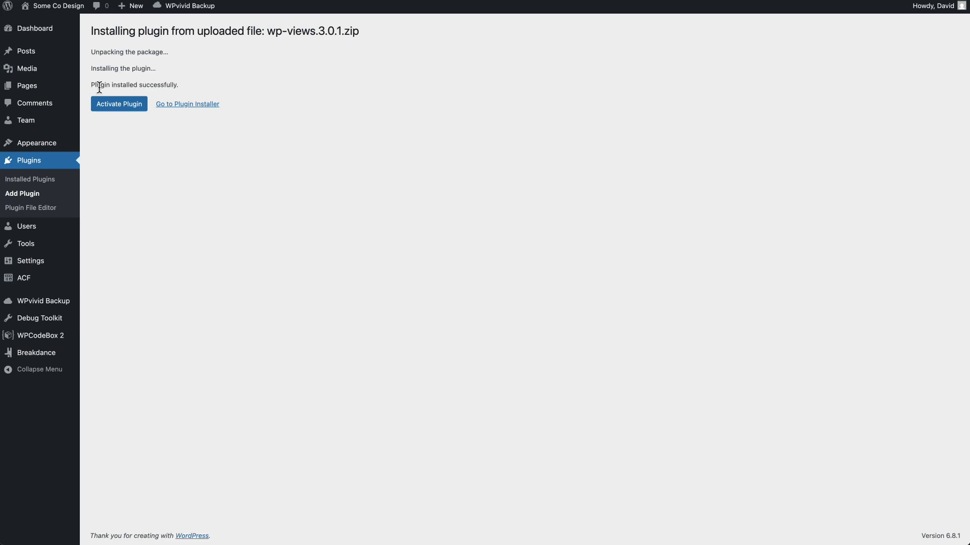
click(110, 106)
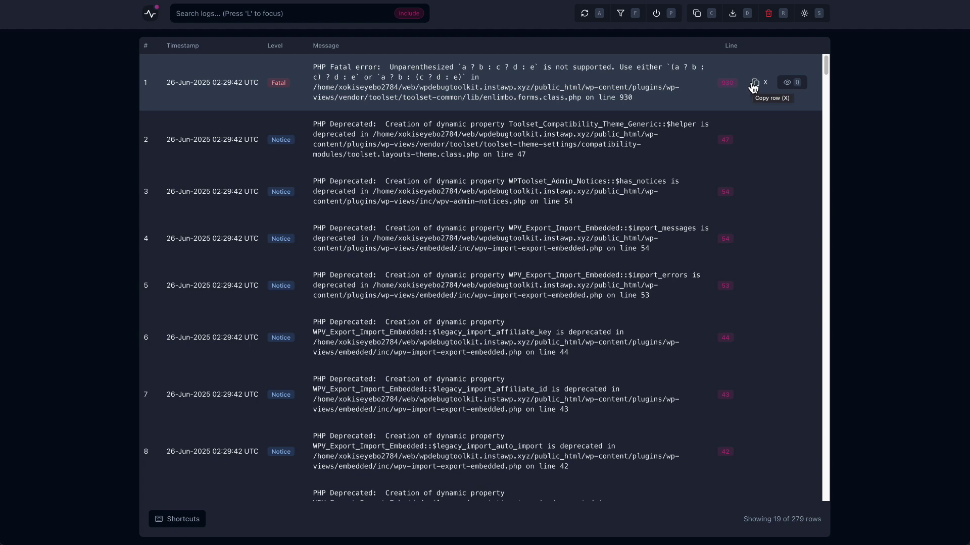
click(787, 84)
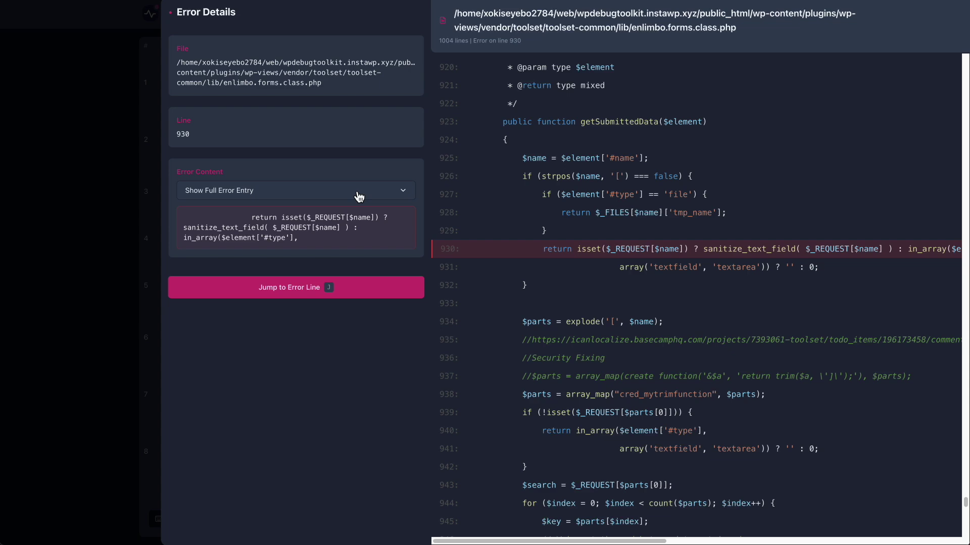
click(408, 197)
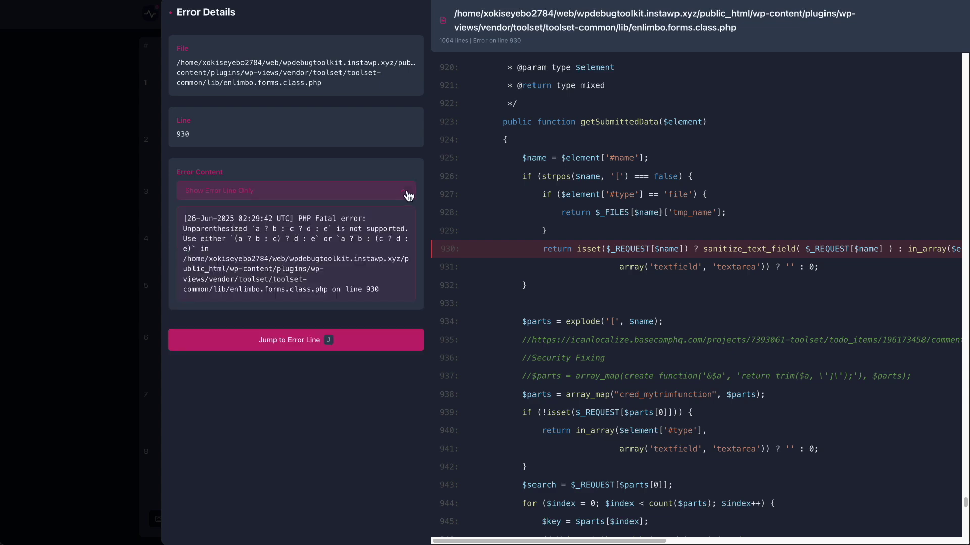
click(408, 197)
click(151, 40)
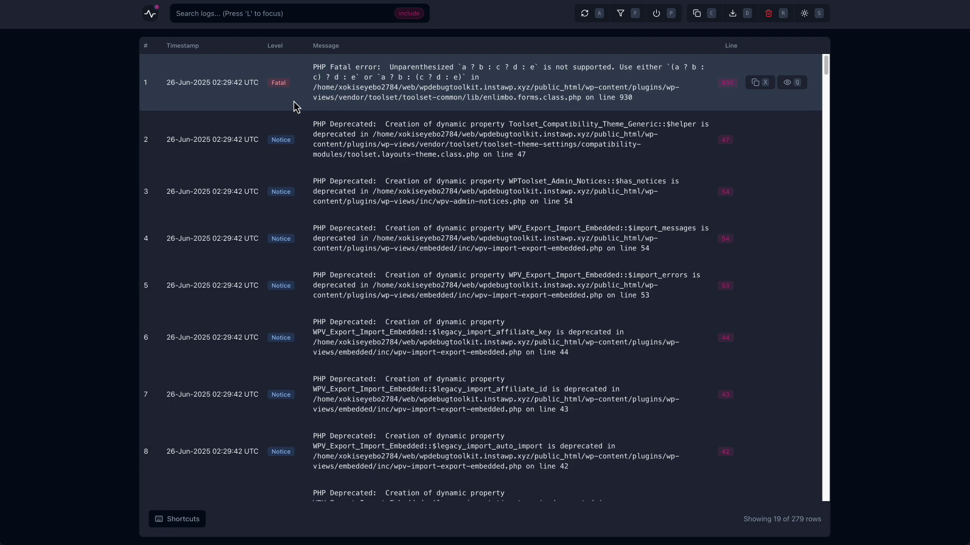
Step: Disable all plugins from the viewer's modules manager, then re-enable them and open WordPress Plugins
click(640, 16)
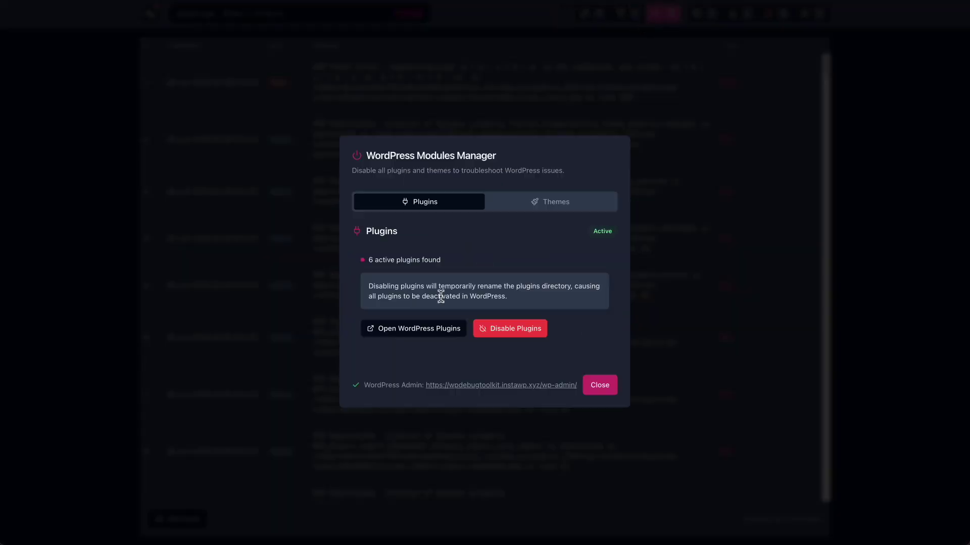
click(522, 333)
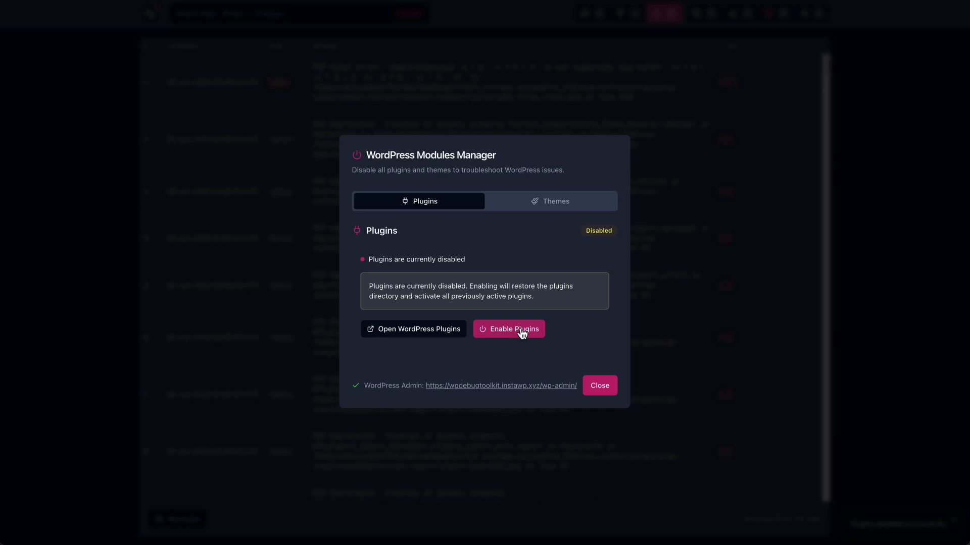
click(418, 332)
click(504, 331)
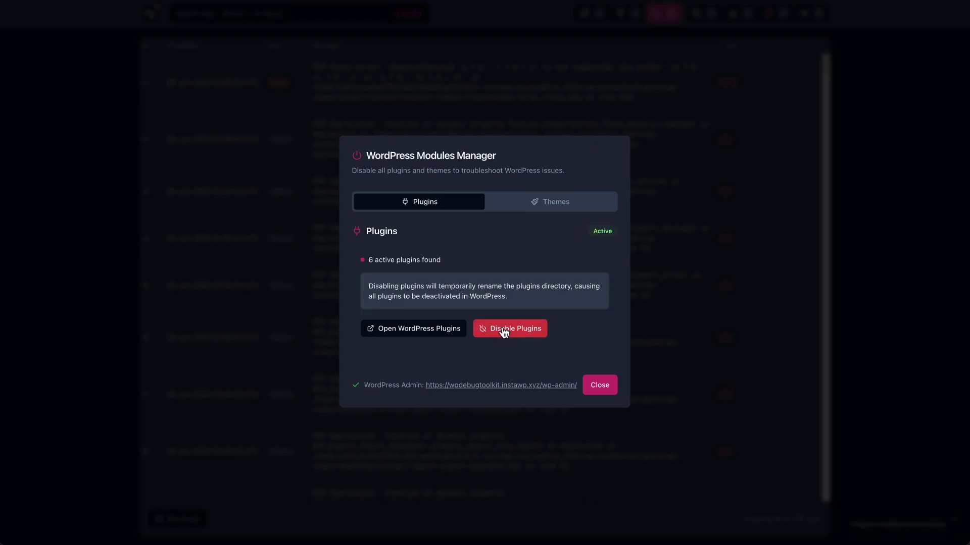
click(426, 329)
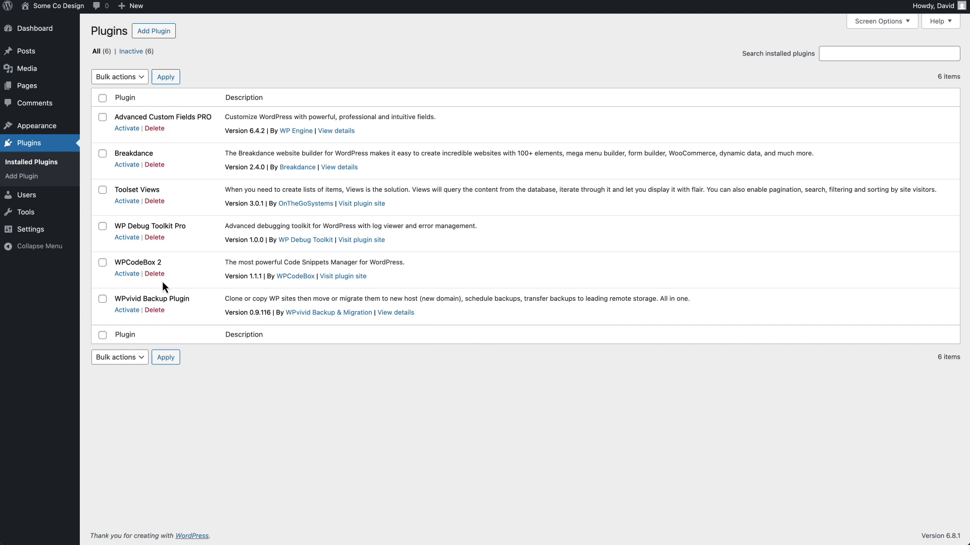
Step: Delete Toolset Views, then bulk-activate the five remaining plugins and reload the list
click(151, 201)
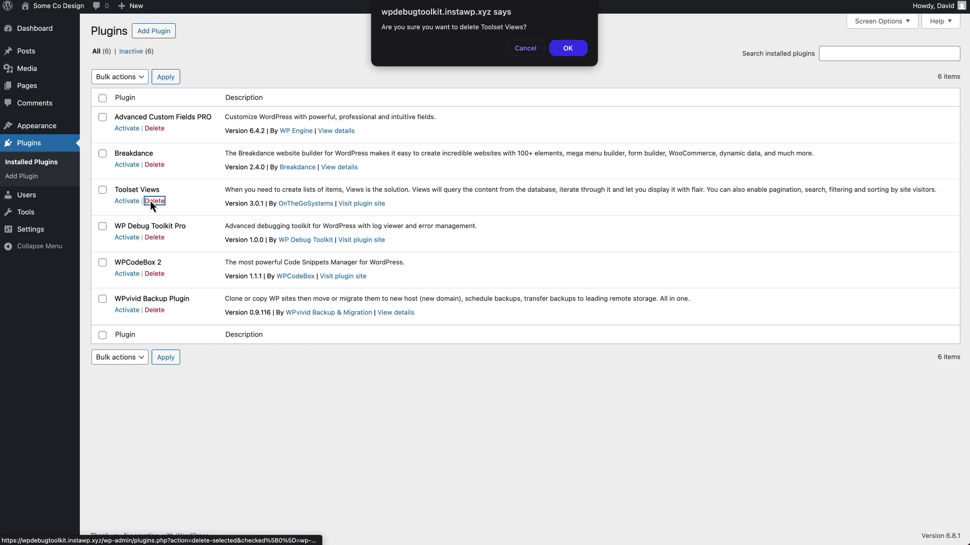
click(567, 48)
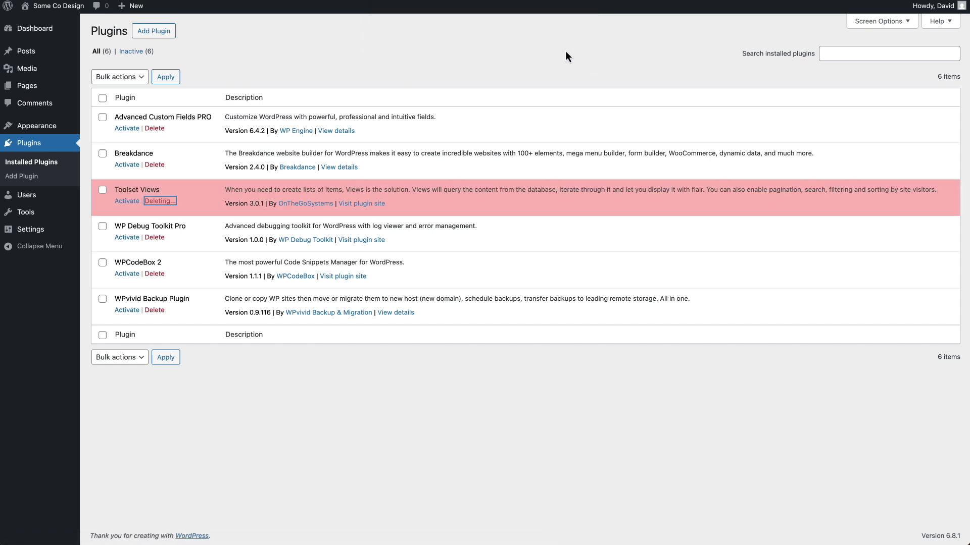
click(102, 98)
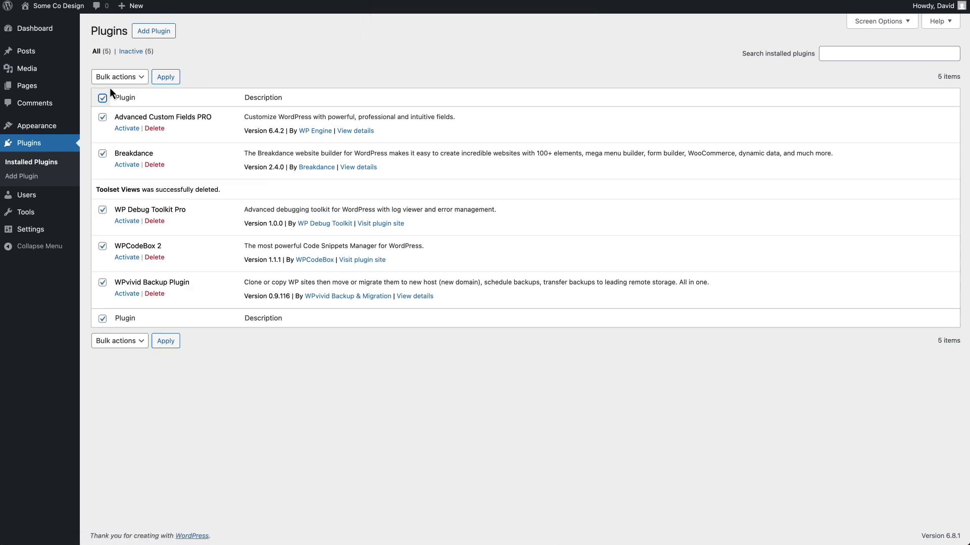
click(112, 78)
click(113, 88)
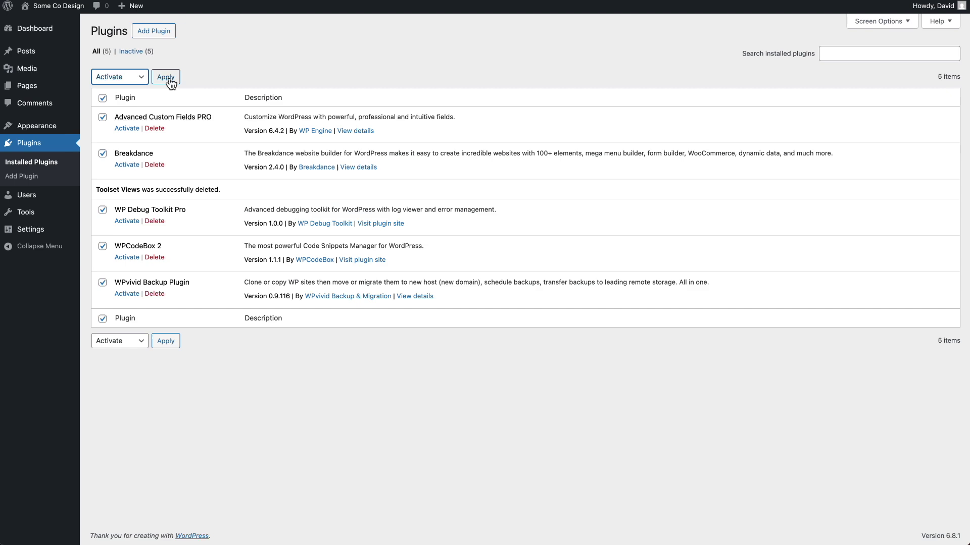
click(166, 78)
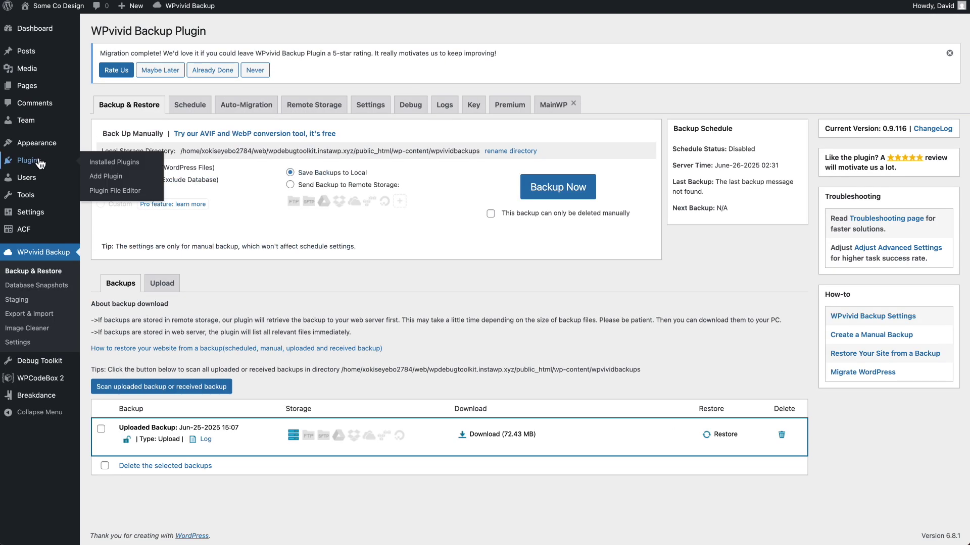
click(38, 160)
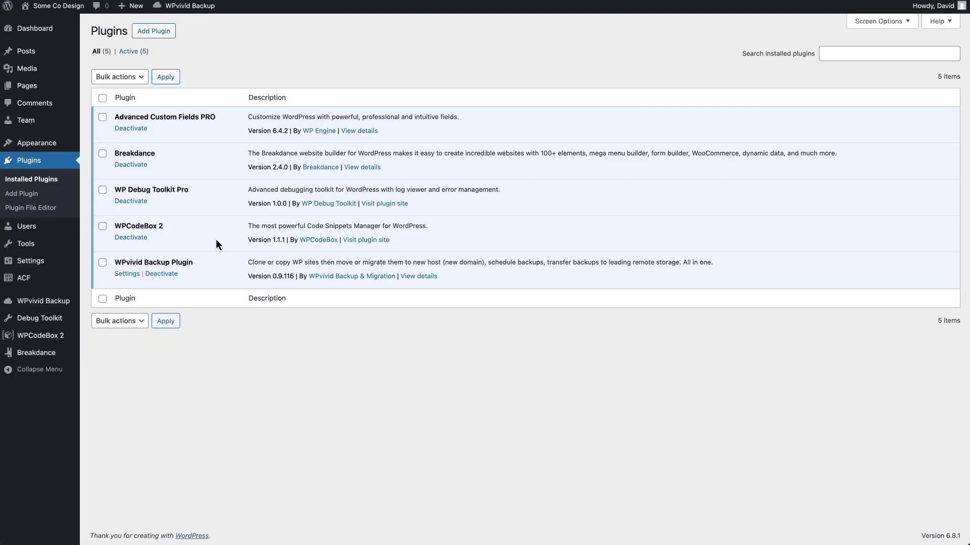